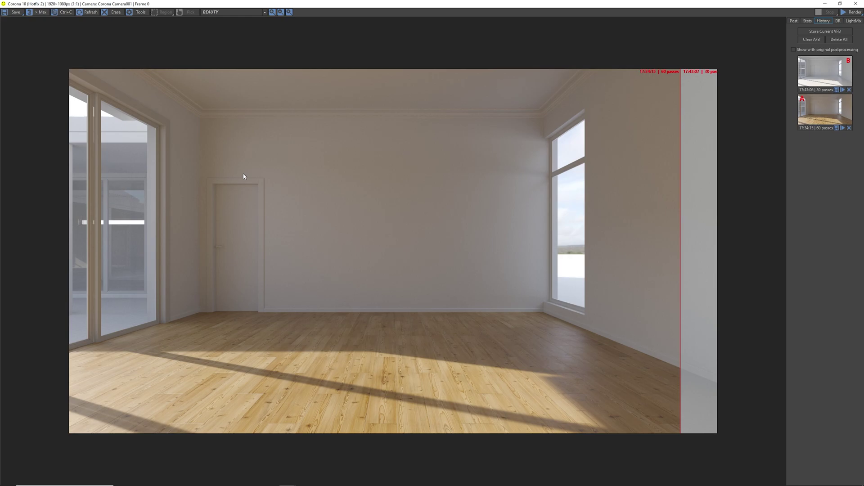
Compare the wood-floor and plain white renders with the A/B divider, then show Post settings.
left_click_drag(680, 242, 357, 246)
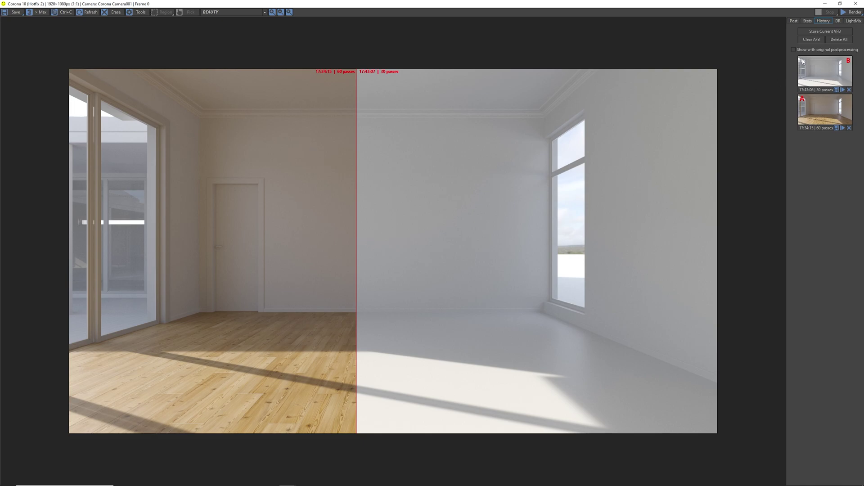
left_click(793, 20)
left_click_drag(356, 198, 729, 199)
Lower Tone Mapping White Balance from 6500 to 4707.105, compare against the white render, close VFB.
left_click(792, 43)
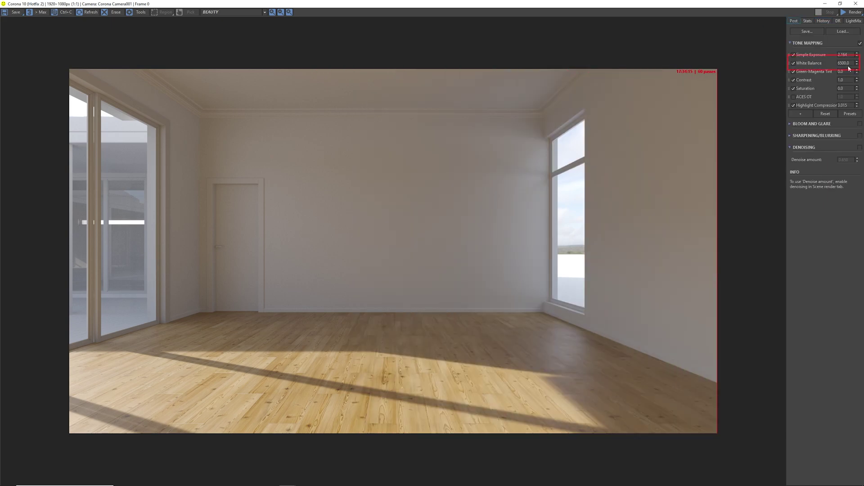
mouse_move(856, 63)
left_mouse_down()
mouse_move(853, 83)
mouse_move(856, 66)
mouse_move(856, 80)
mouse_move(854, 72)
left_mouse_up()
left_click_drag(716, 165, 351, 174)
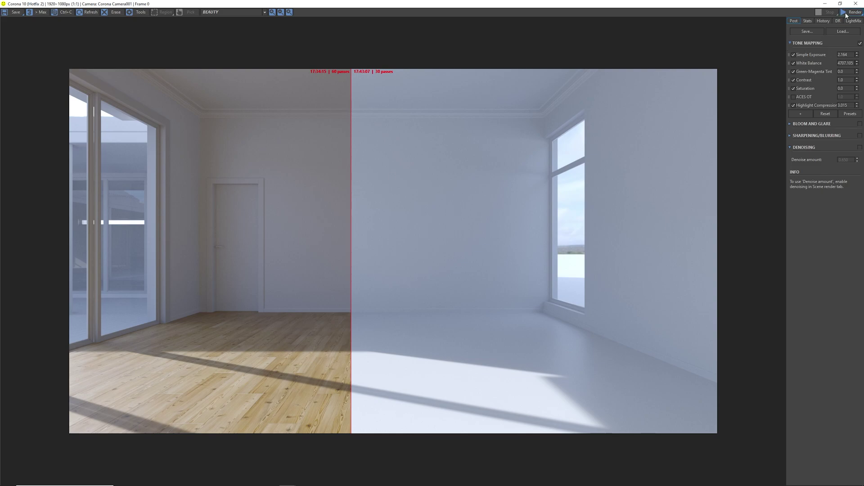
left_click(855, 3)
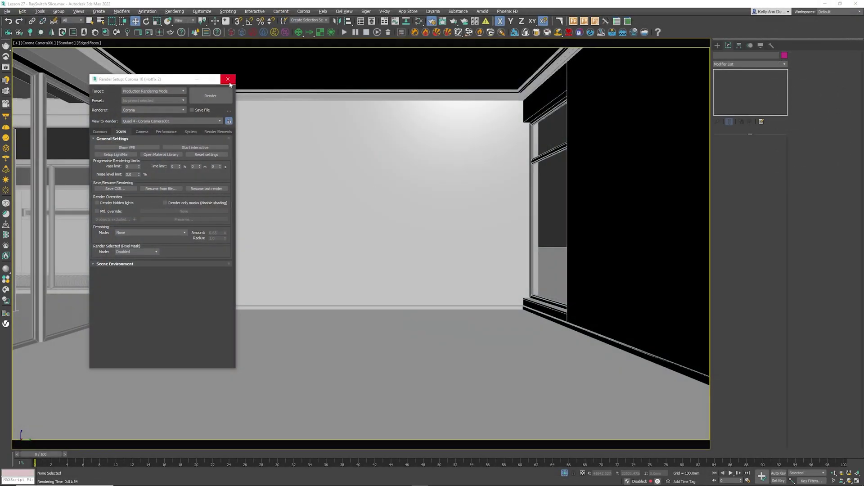
Pick the floor's Flooring Laminate Pine material into the Slate editor and enlarge its node view.
left_click(420, 21)
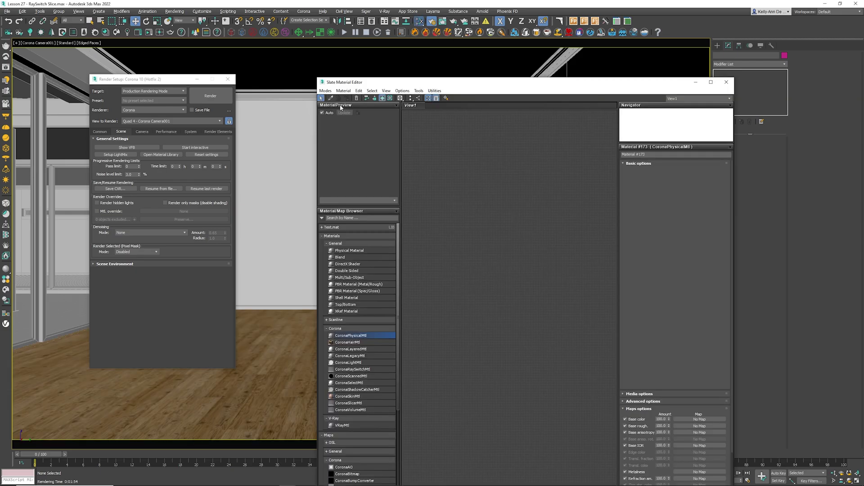
left_click(273, 318)
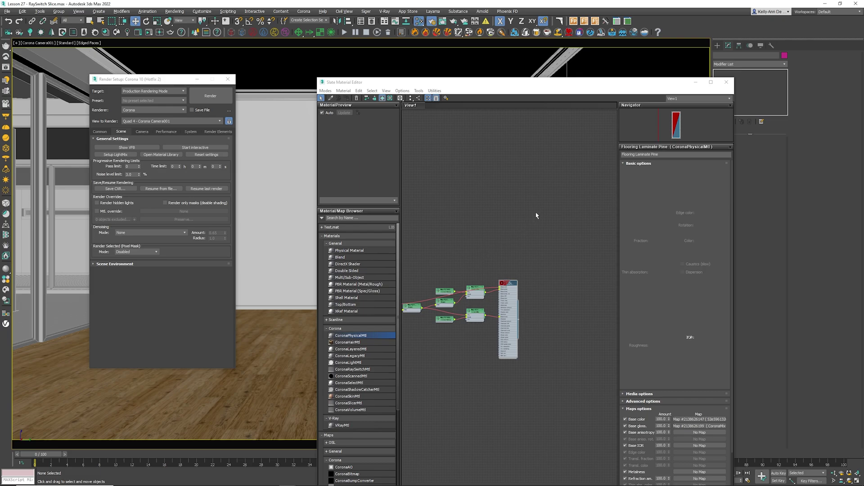
left_click(226, 80)
left_click_drag(495, 82, 199, 56)
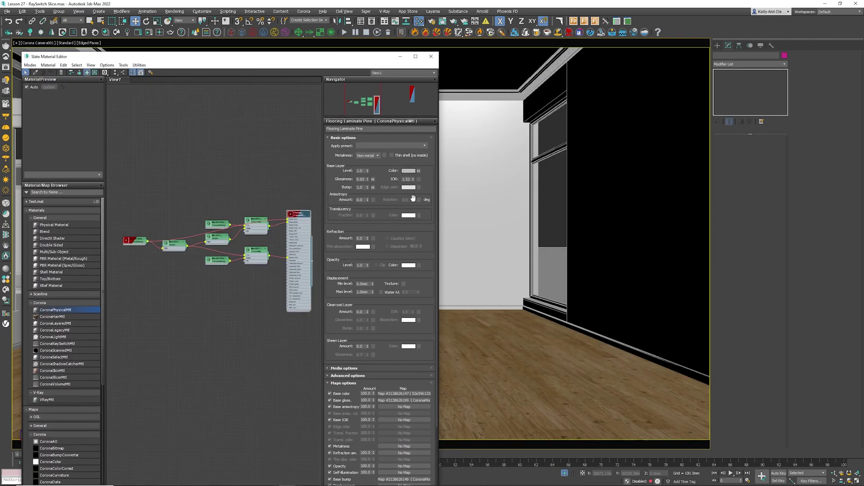
left_click_drag(439, 202, 573, 200)
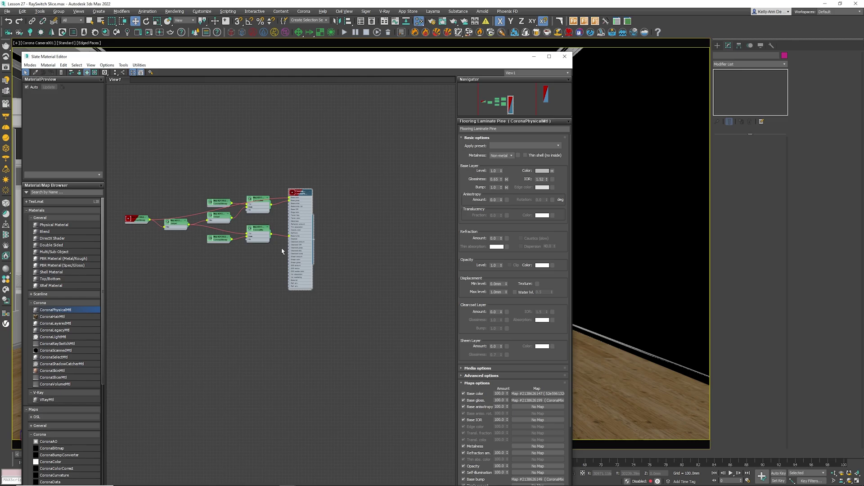
scroll(88, 288, "down", 6)
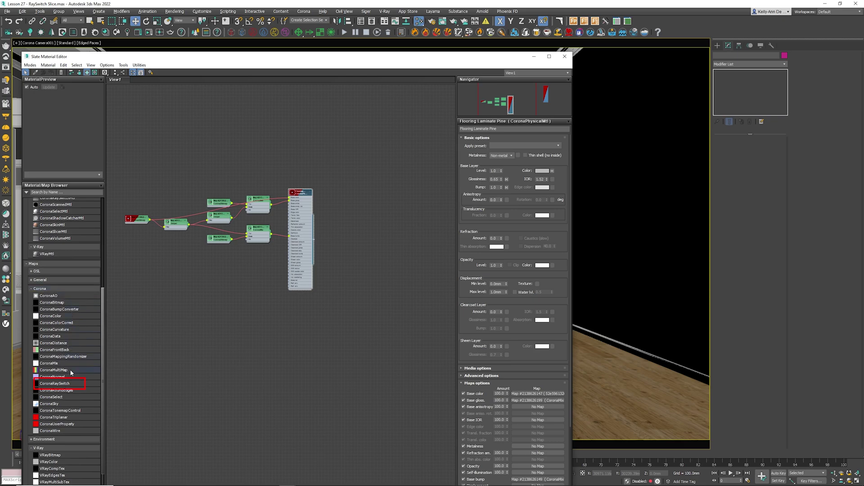
Add a CoronaRaySwitchMtl node, Material #189, beside the Flooring Laminate Pine tree.
left_click(63, 385)
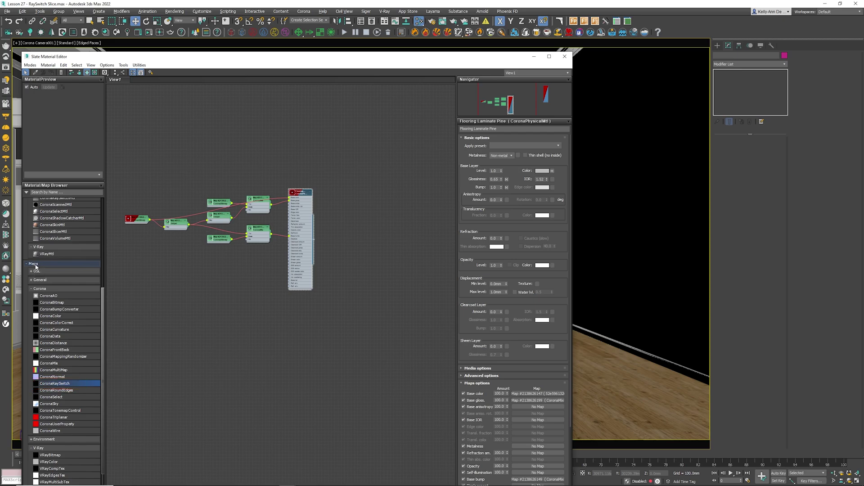
scroll(65, 280, "up", 5)
scroll(50, 255, "up", 4)
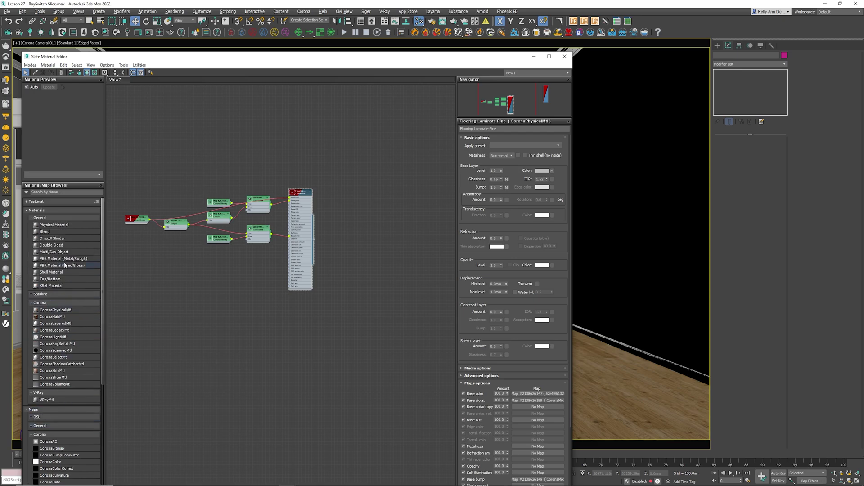
left_click(38, 218)
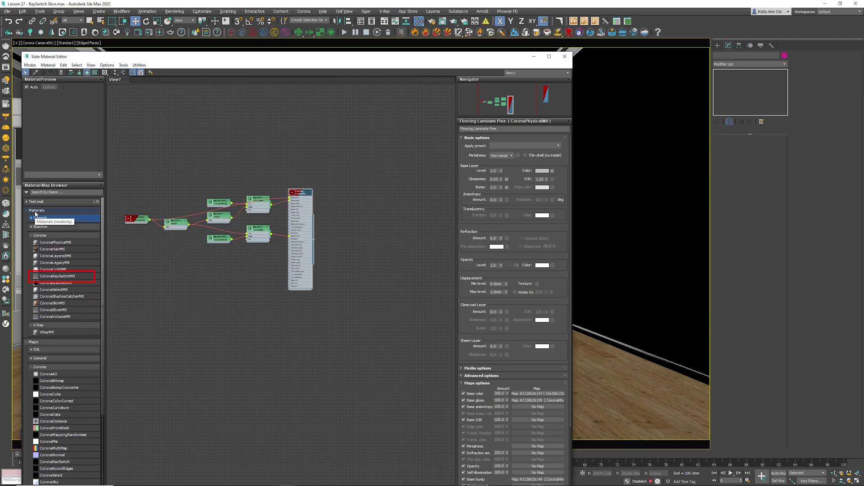
left_click_drag(64, 278, 384, 226)
scroll(356, 236, "up", 3)
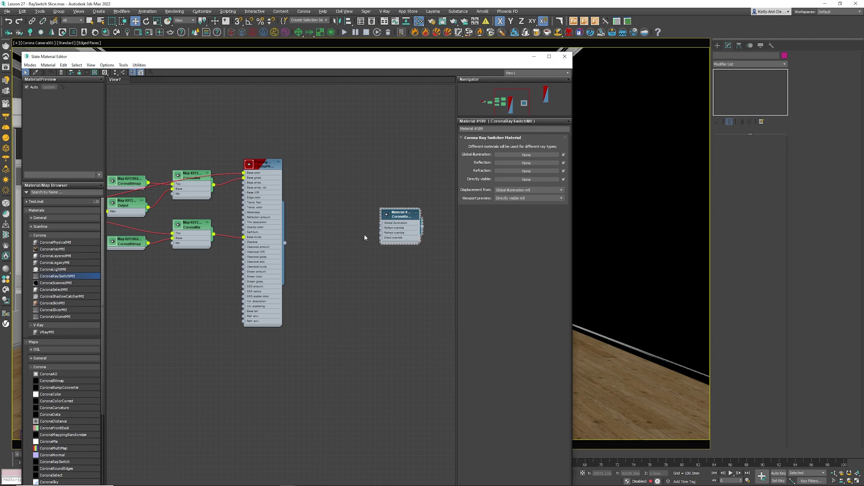
Start interactive rendering and reset the VFB White Balance back to 6500.
scroll(355, 238, "down", 1)
left_click_drag(477, 57, 393, 60)
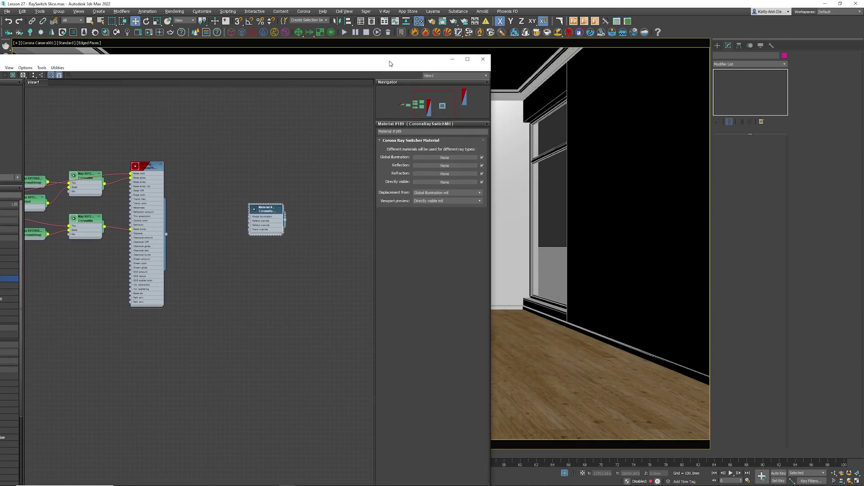
left_click(174, 35)
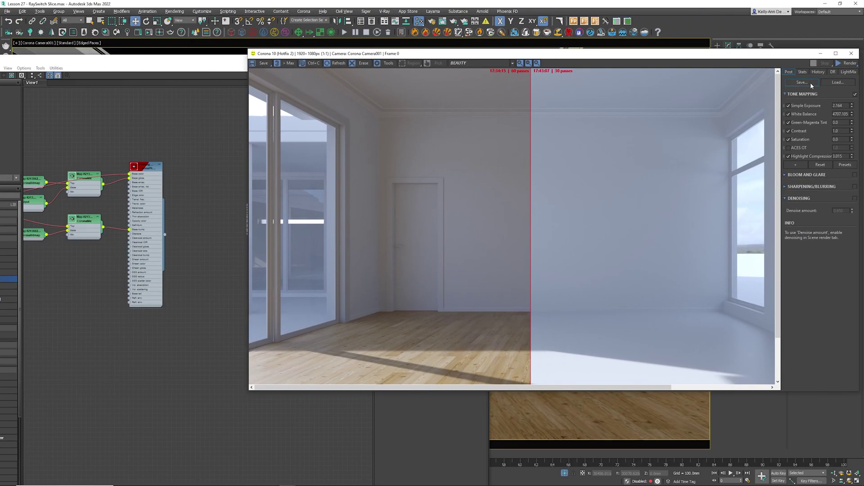
left_click(848, 63)
left_click(846, 84)
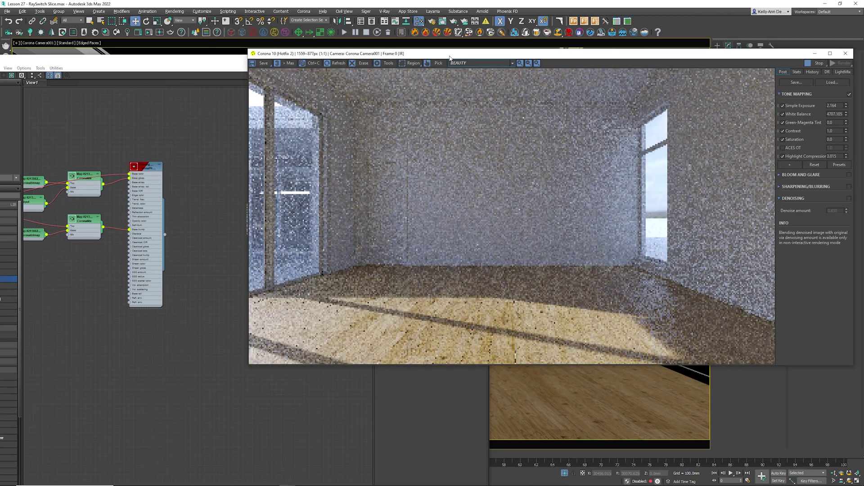
left_click_drag(405, 53, 429, 55)
left_click(238, 65)
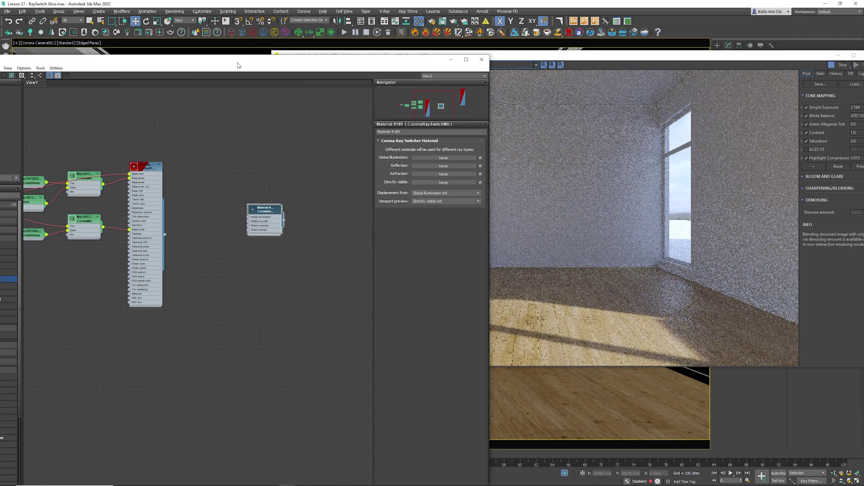
left_click_drag(238, 66, 227, 57)
left_click_drag(768, 59, 733, 60)
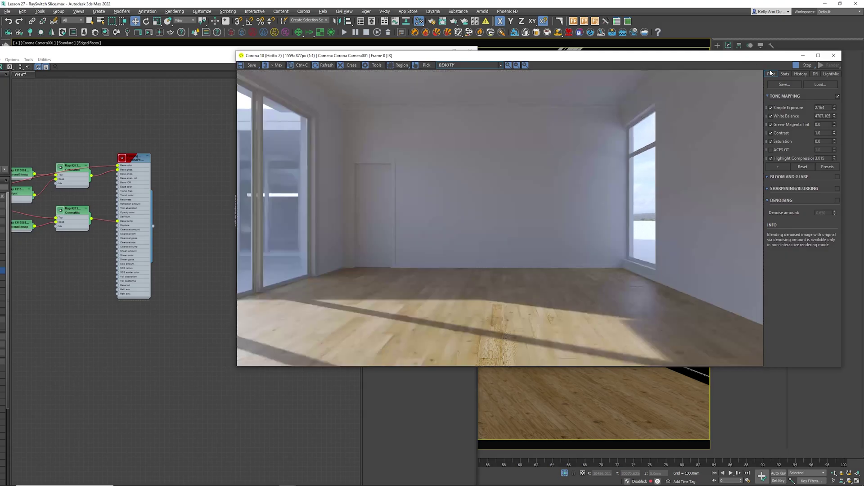
right_click(835, 115)
Assign the empty Ray Switcher material to the floor, turning it plain white.
left_click_drag(465, 55, 508, 57)
left_click_drag(264, 54, 209, 51)
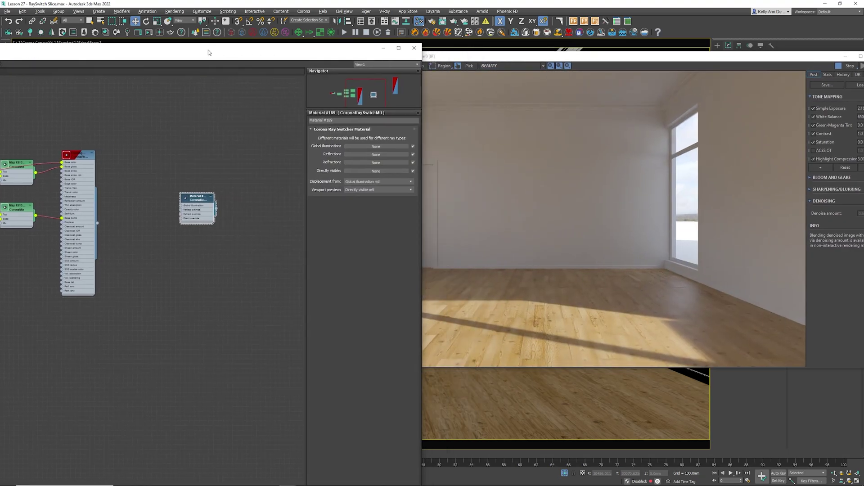
left_click_drag(487, 60, 544, 37)
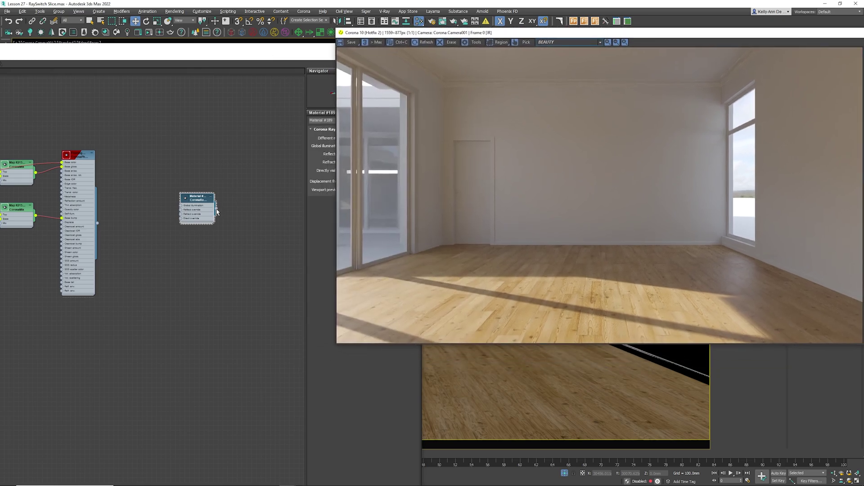
left_click_drag(216, 208, 502, 376)
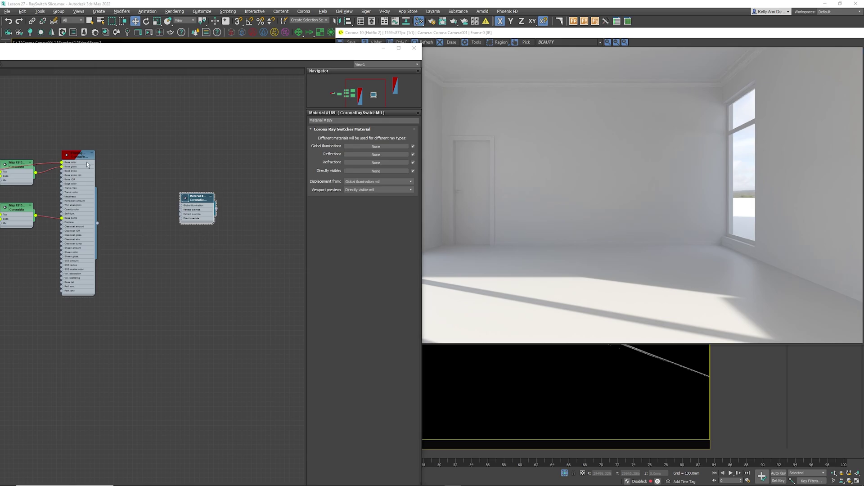
Wire Flooring Laminate Pine into the Ray Switcher's direct, refraction and reflection slots, then check the render.
left_click_drag(97, 223, 181, 219)
scroll(171, 222, "up", 3)
left_click_drag(73, 234, 217, 218)
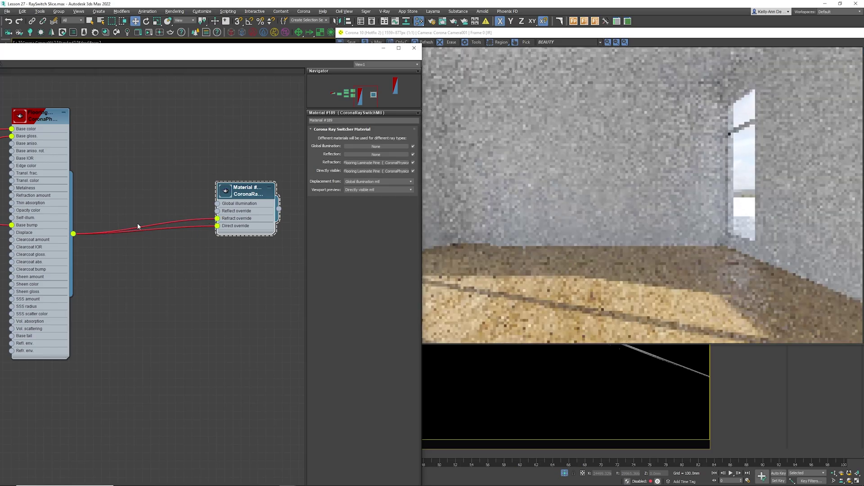
left_click_drag(73, 233, 204, 235)
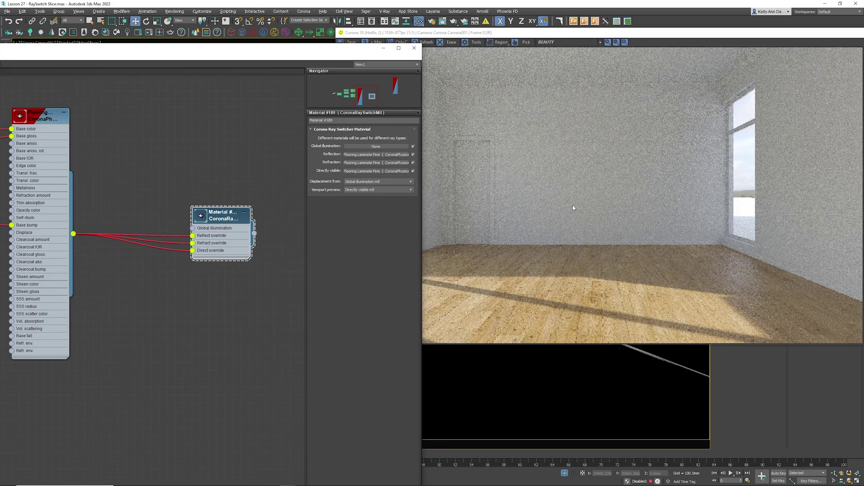
left_click(573, 207)
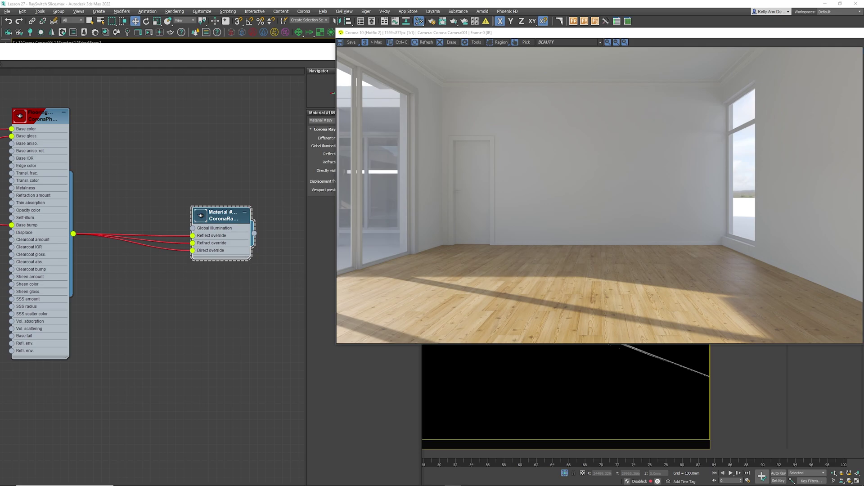
Clone the whole floor material network below the original.
scroll(114, 176, "down", 5)
middle_click_drag(132, 169, 214, 175)
left_click_drag(198, 134, 30, 332)
left_click_drag(172, 205, 200, 150)
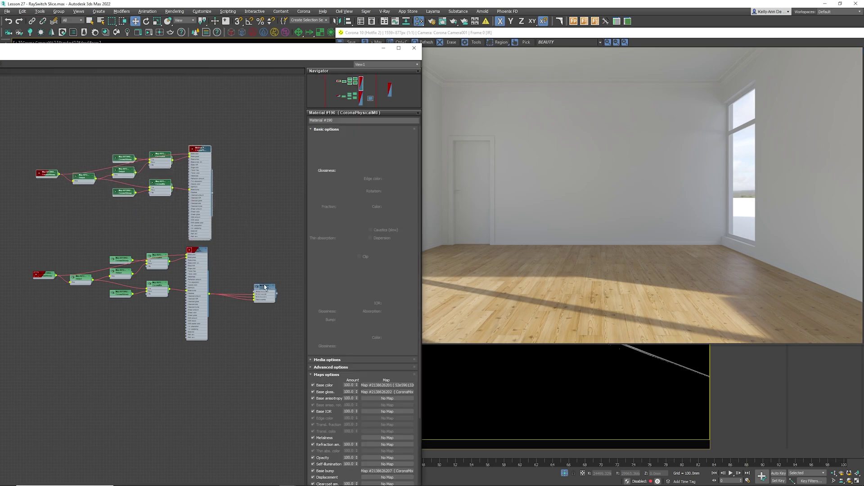
Wire the clone, Material #190, into the Ray Switcher's global illumination slot and check the render.
scroll(246, 227, "up", 2)
left_click_drag(269, 306, 270, 198)
scroll(264, 205, "up", 4)
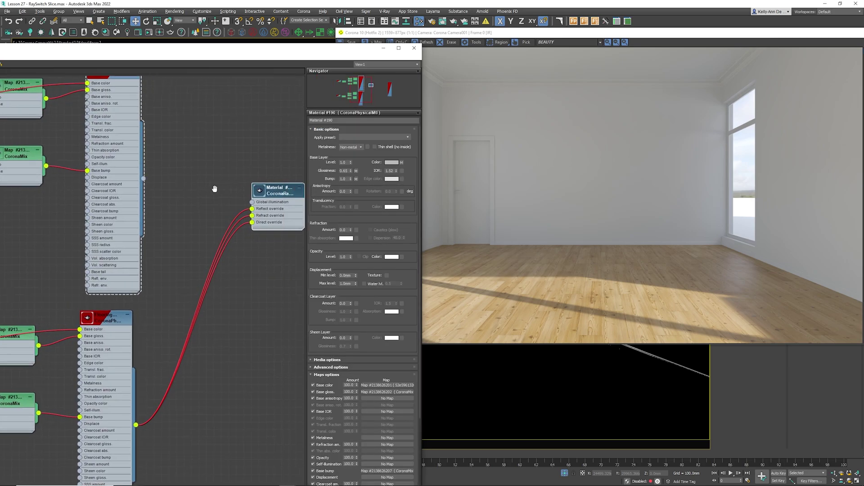
left_click_drag(132, 179, 241, 204)
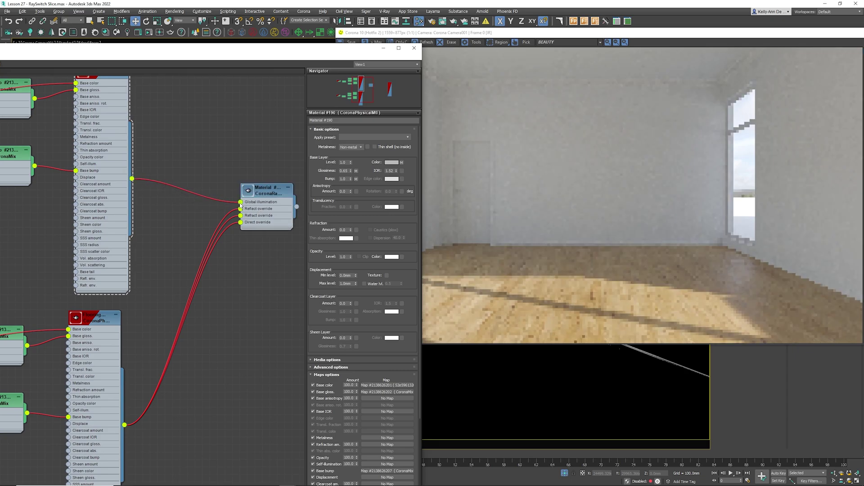
left_click(548, 186)
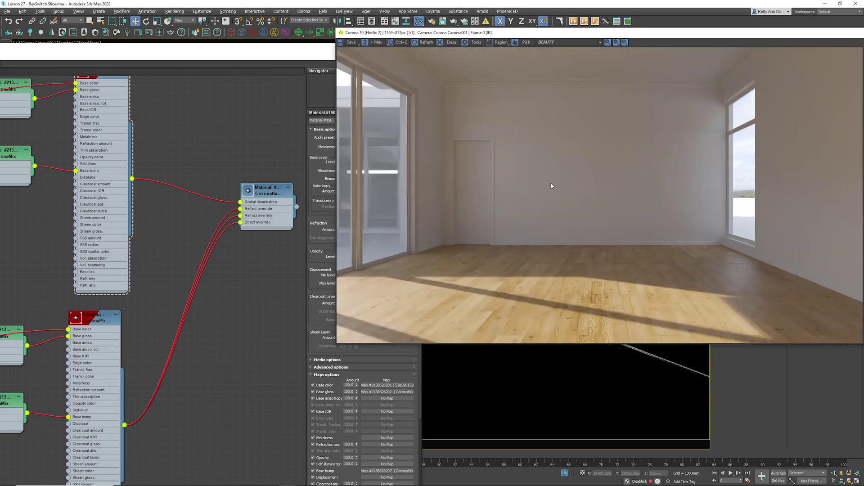
left_click(212, 148)
scroll(212, 148, "down", 2)
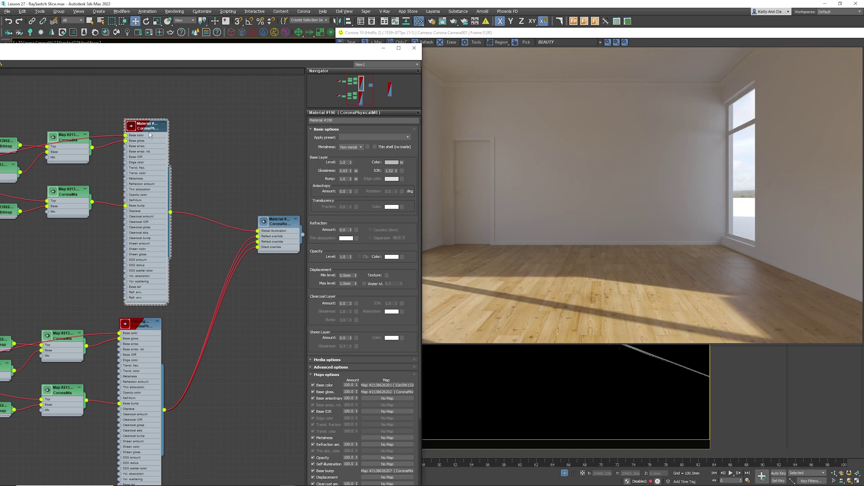
Lower Material #190's base color map amount from 100 to 50.0.
scroll(371, 352, "down", 5)
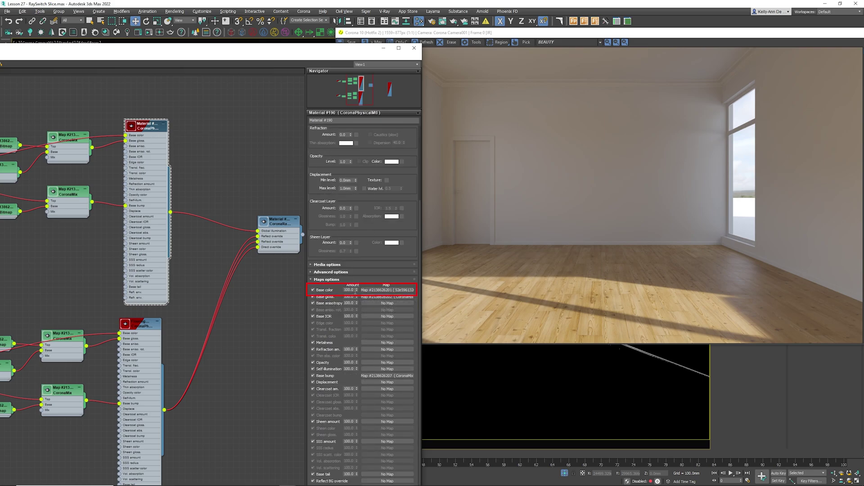
double_click(349, 290)
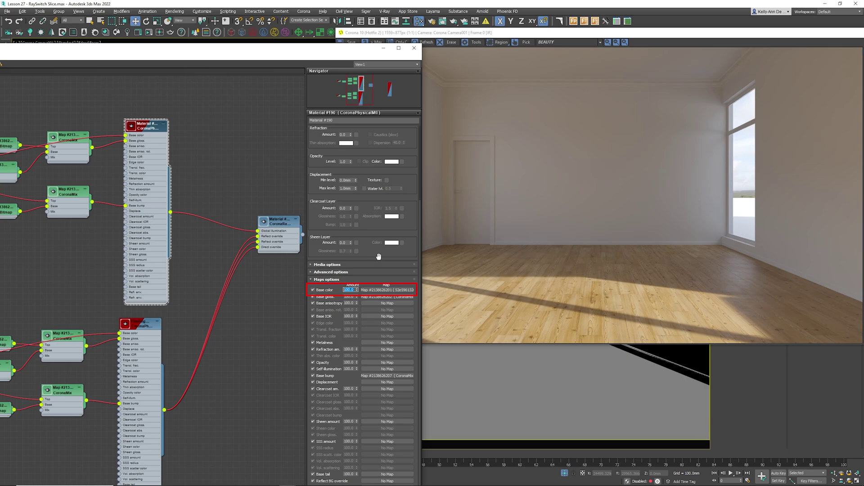
type("0")
key("Return")
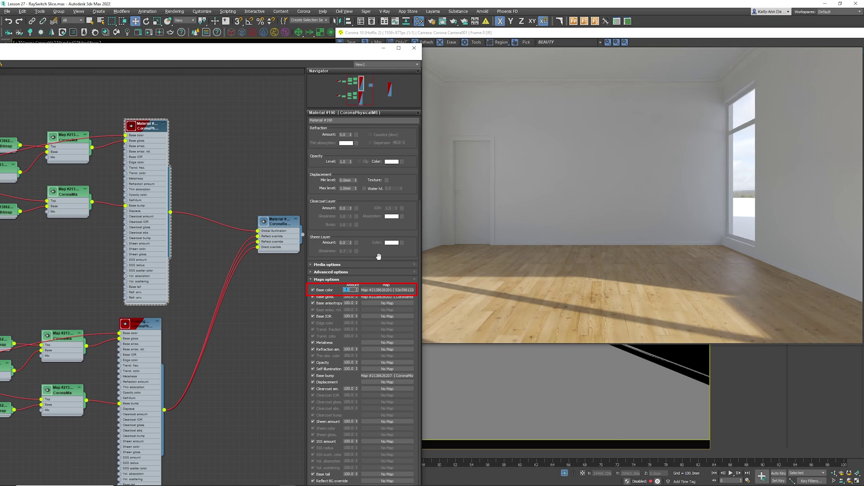
type("50")
key("Return")
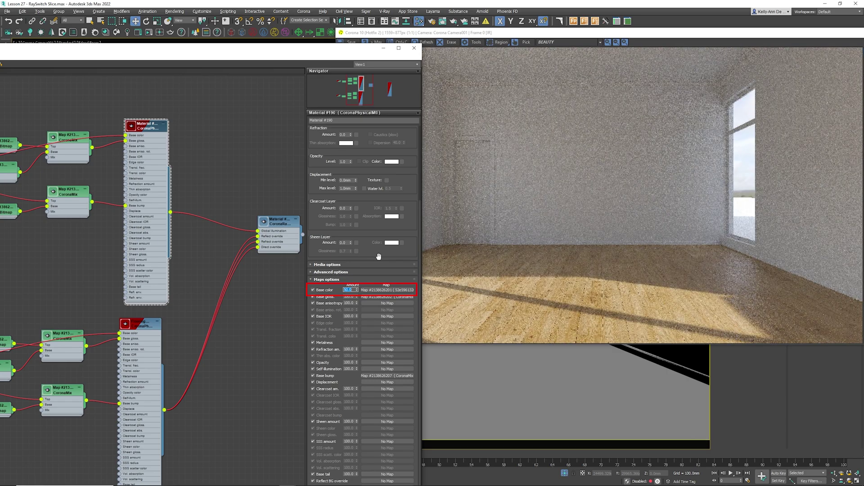